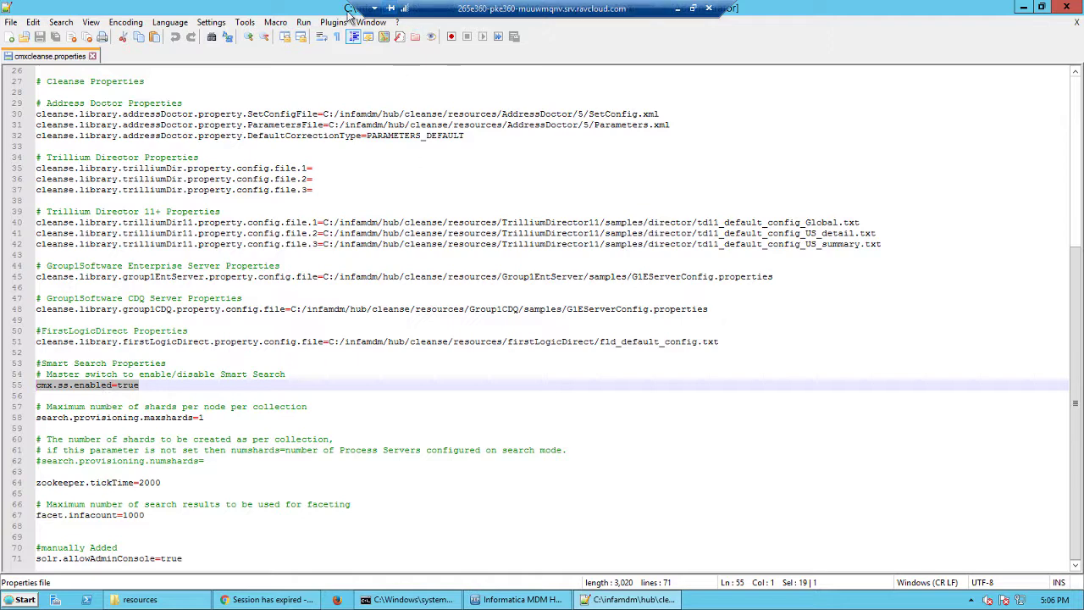
Step: In the MDM Hub Console, review the INFA-SERVER process server's search processing and ZooKeeper settings, then close them without changes
click(1023, 8)
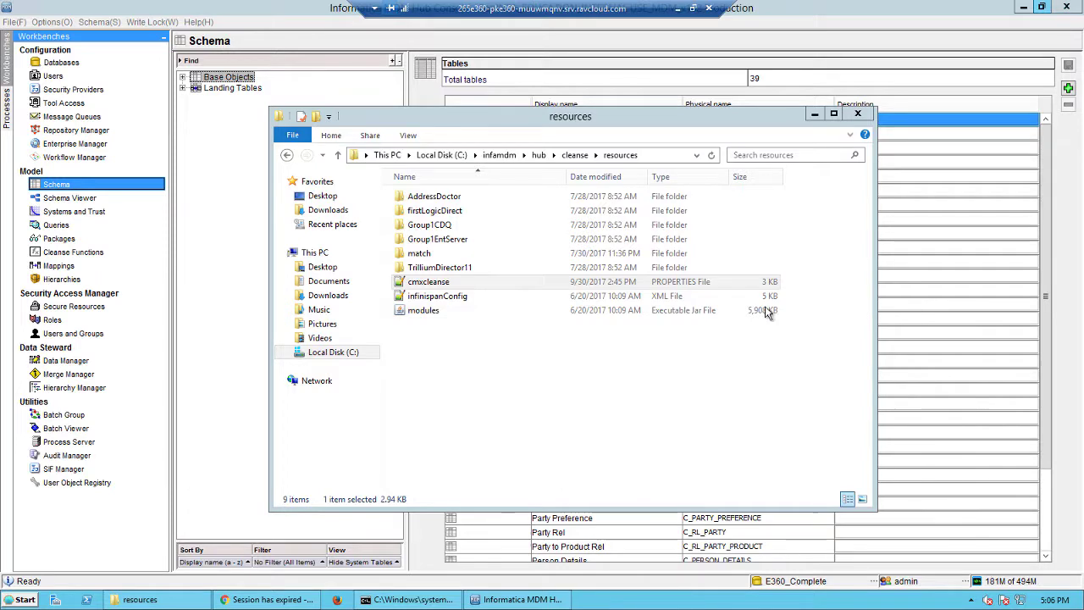
click(200, 346)
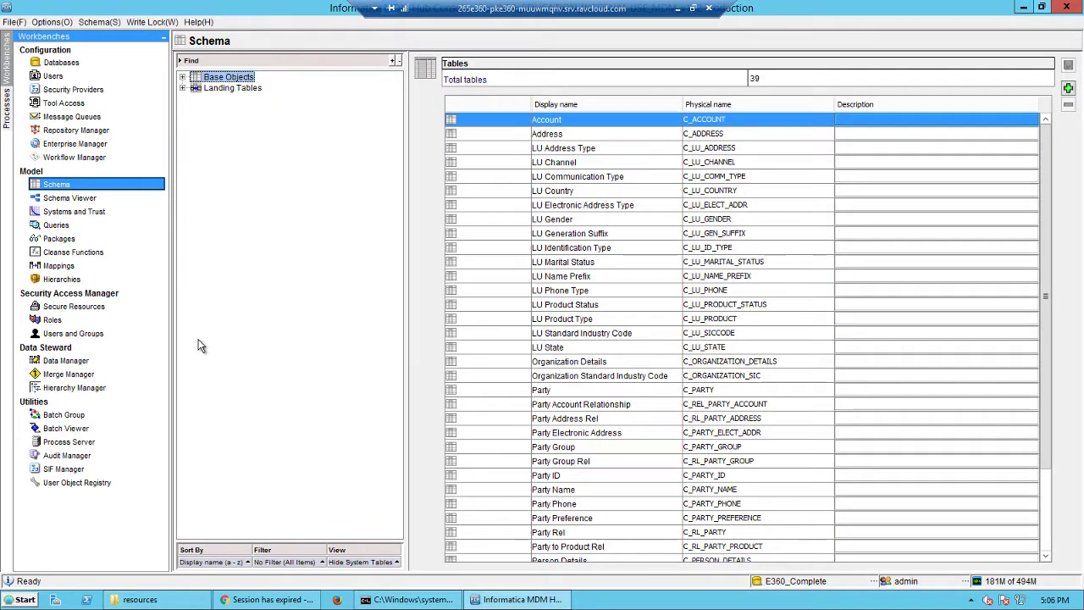
click(71, 443)
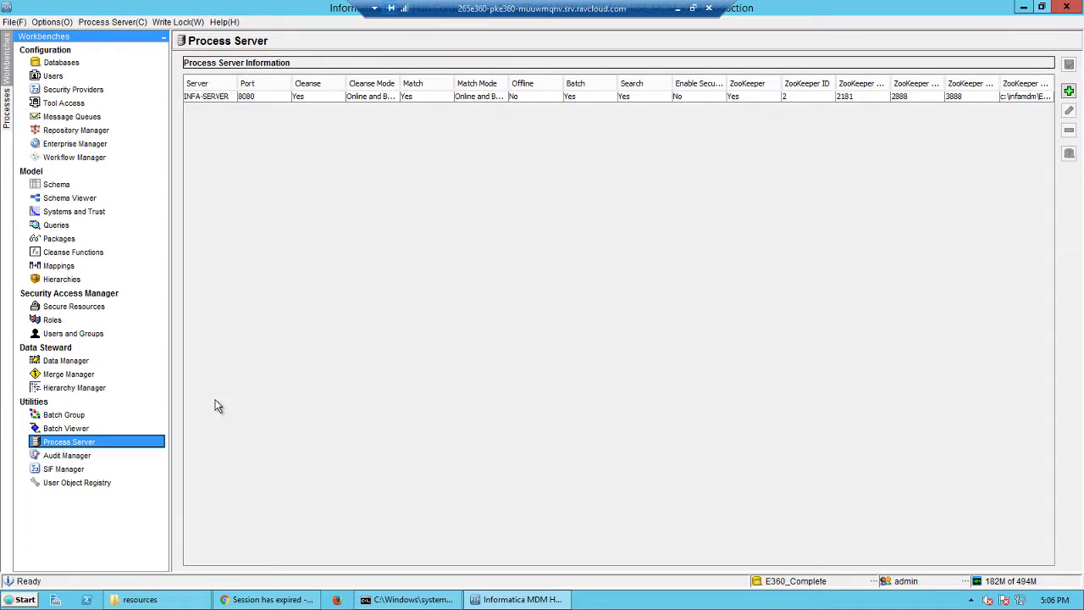
click(420, 99)
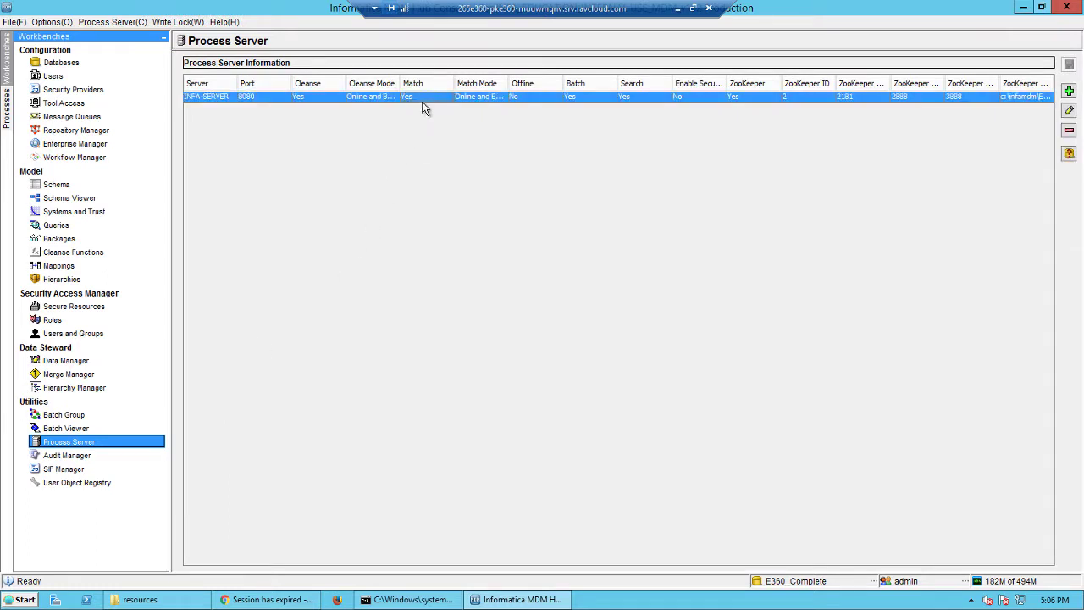
click(1069, 110)
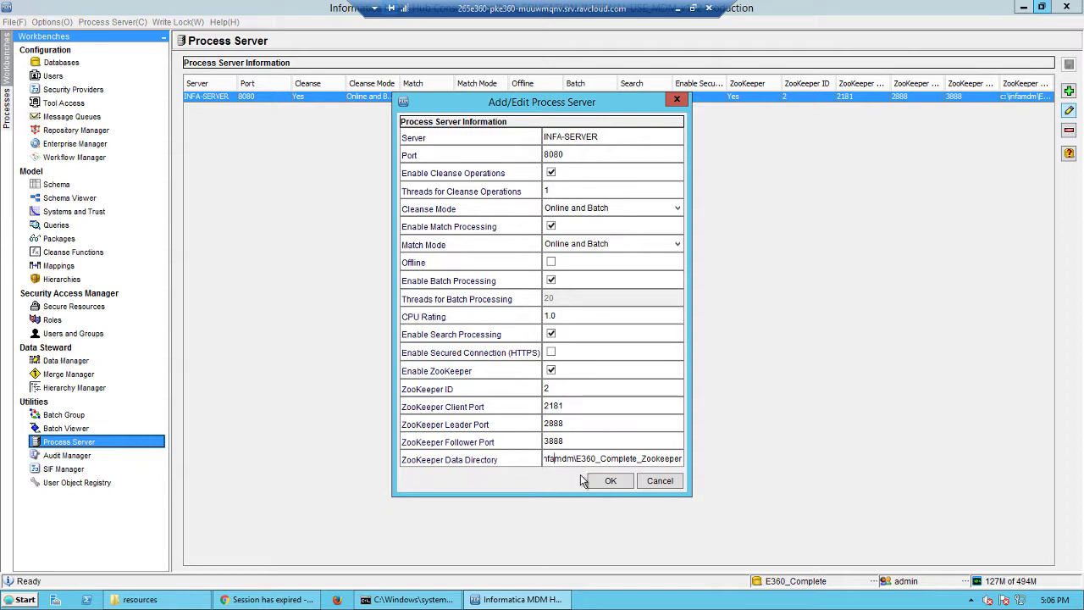
click(659, 486)
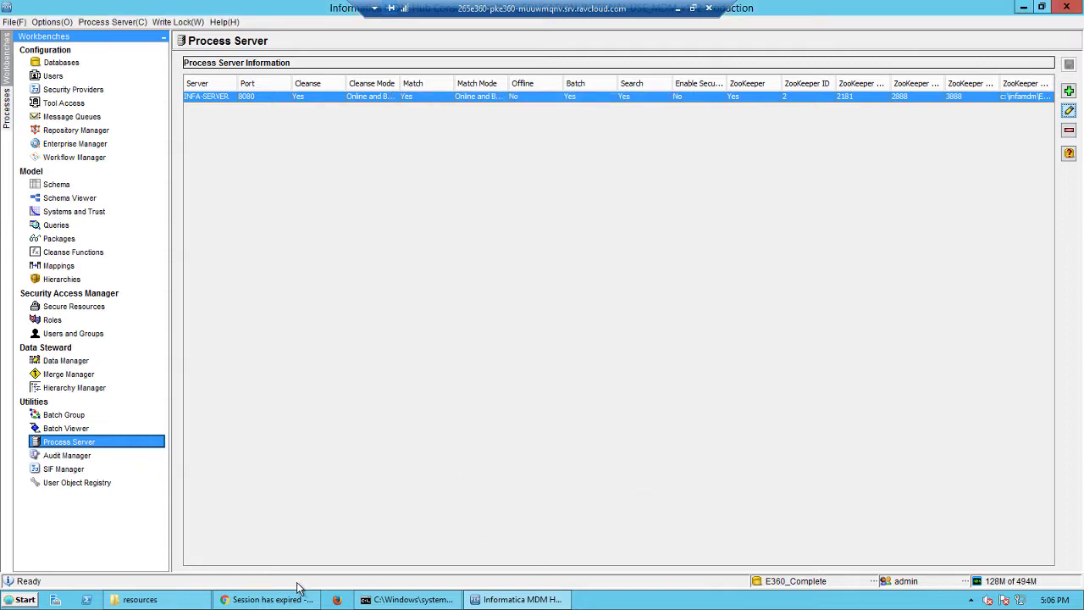
Step: Switch to Chrome and log in to the Provisioning tool with the administrator username and password
click(290, 598)
click(514, 139)
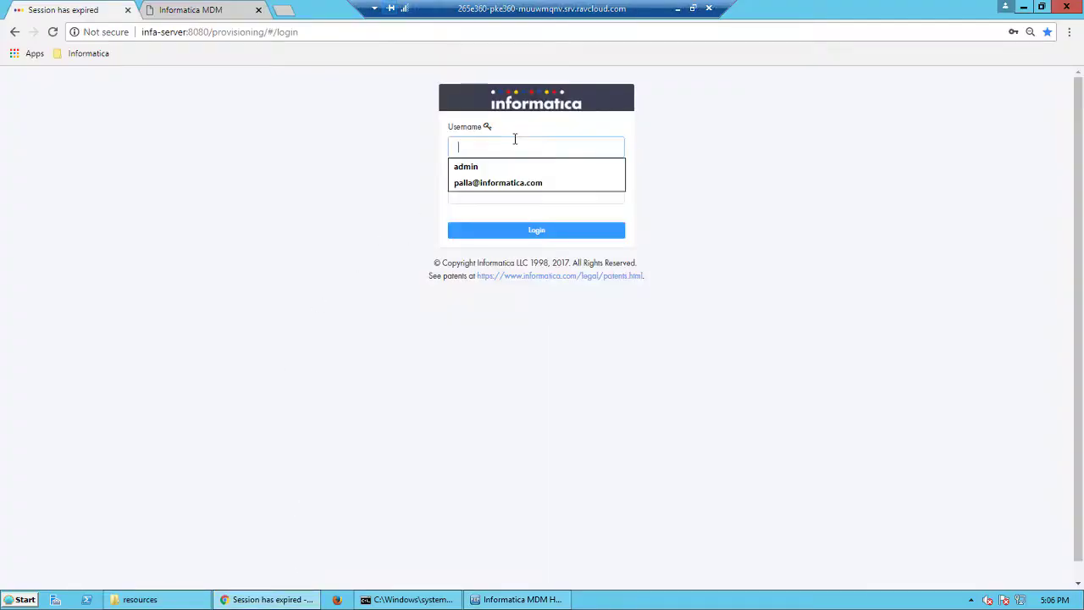
text(admin)
key(Tab)
text(admin)
key(Return)
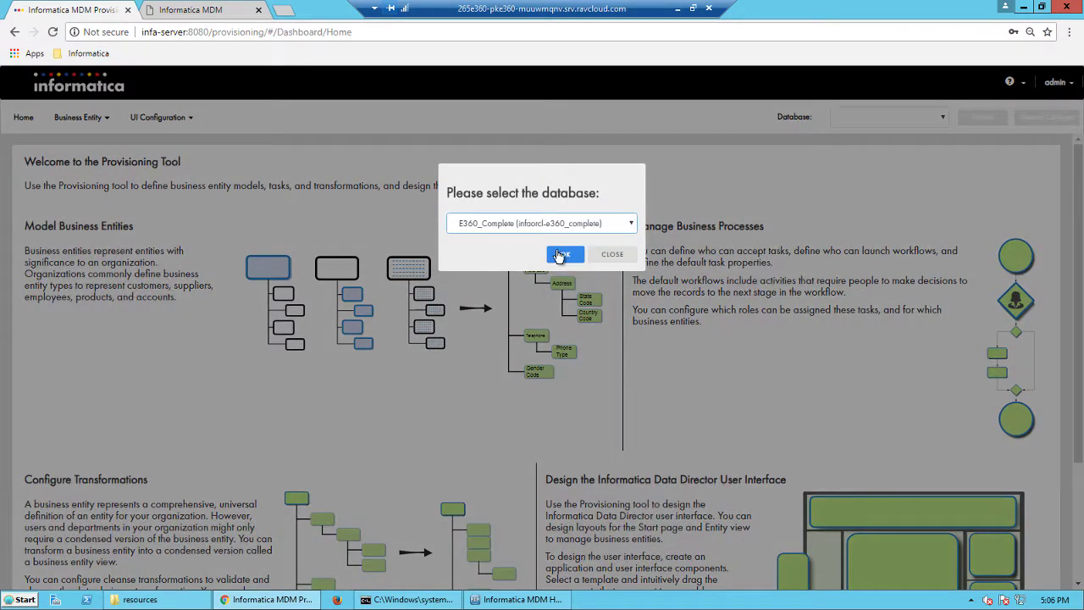
click(557, 249)
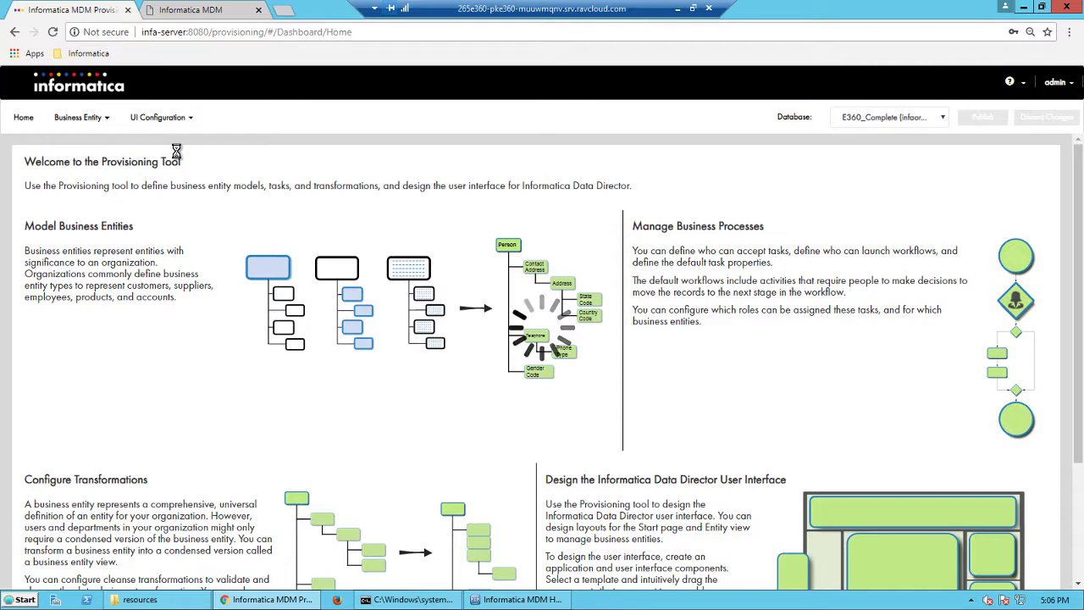
Step: Open business entity modeling, list the Business Entities, and select the firstName field of the Person entity
click(102, 119)
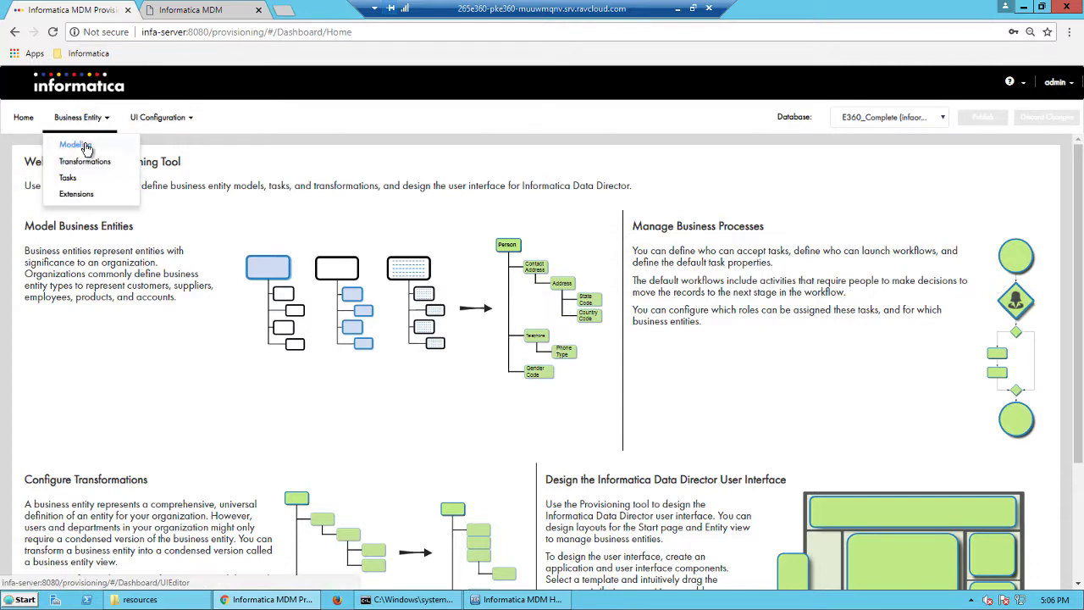
click(87, 148)
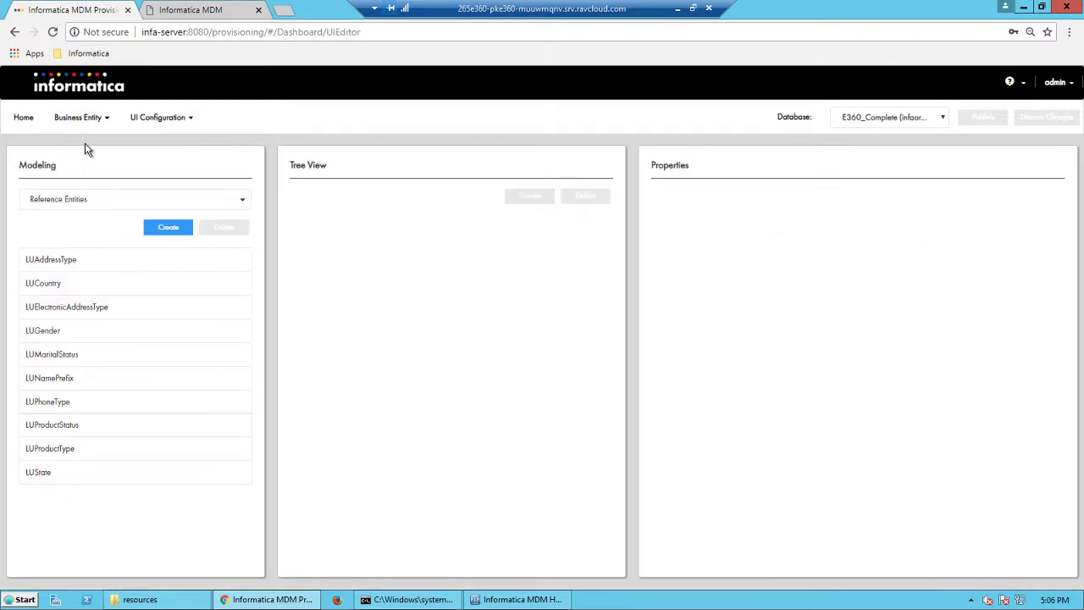
click(93, 203)
click(58, 238)
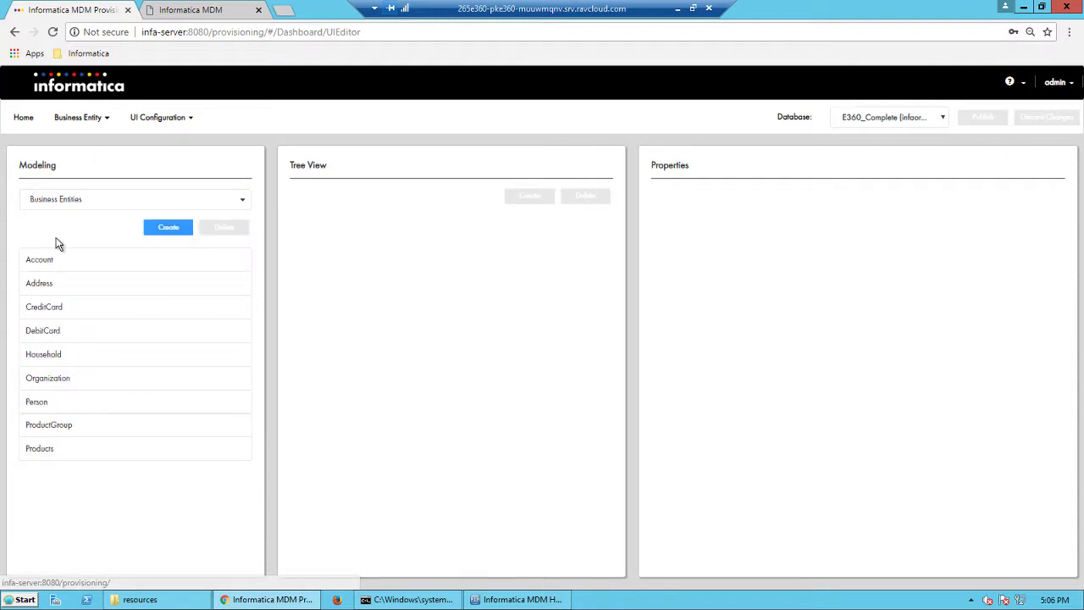
click(36, 406)
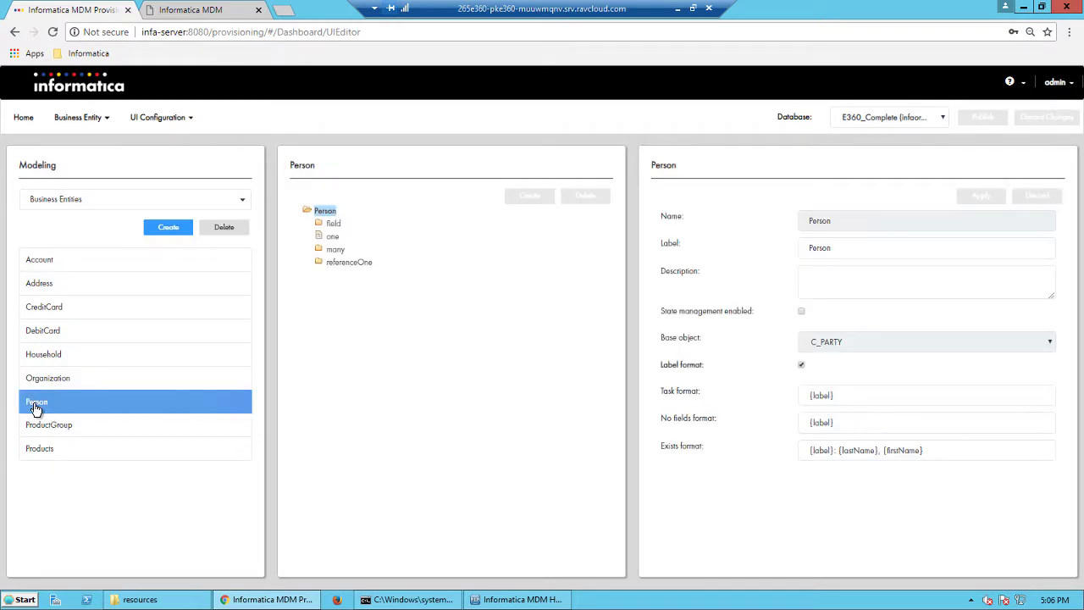
click(319, 225)
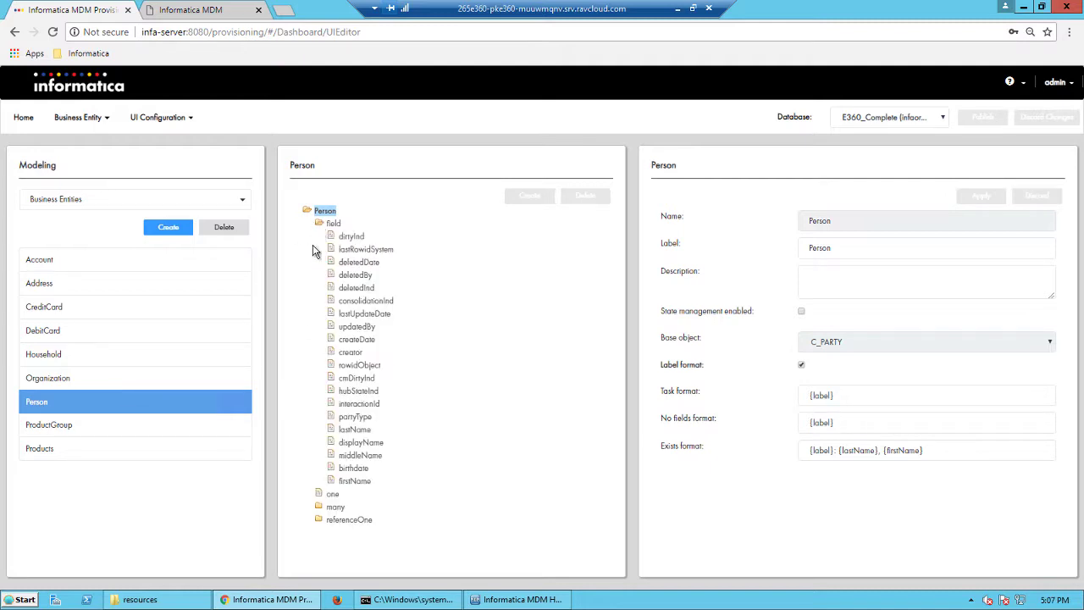
click(355, 483)
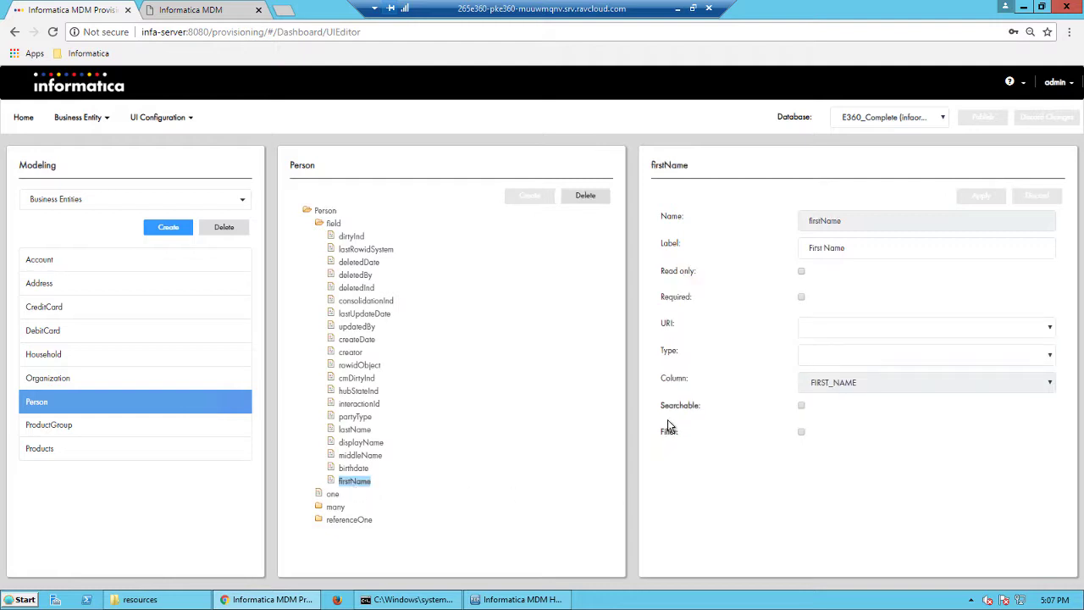
Step: Make the Person entity's firstName field searchable with fuzzy search enabled, and apply the changes
click(800, 406)
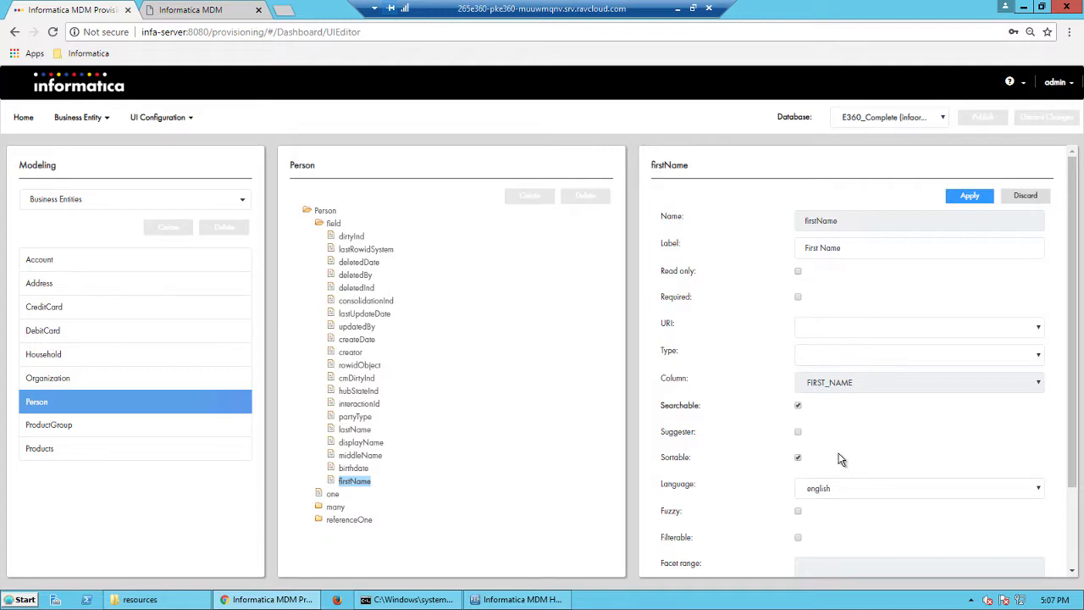
scroll(856, 452, down, 1)
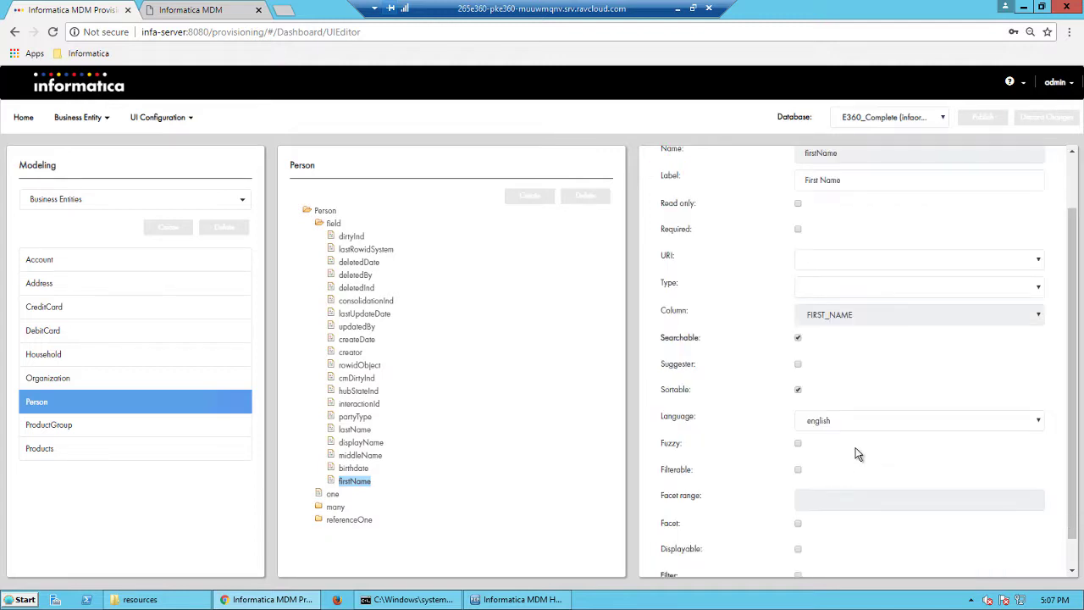
click(799, 446)
scroll(812, 479, up, 1)
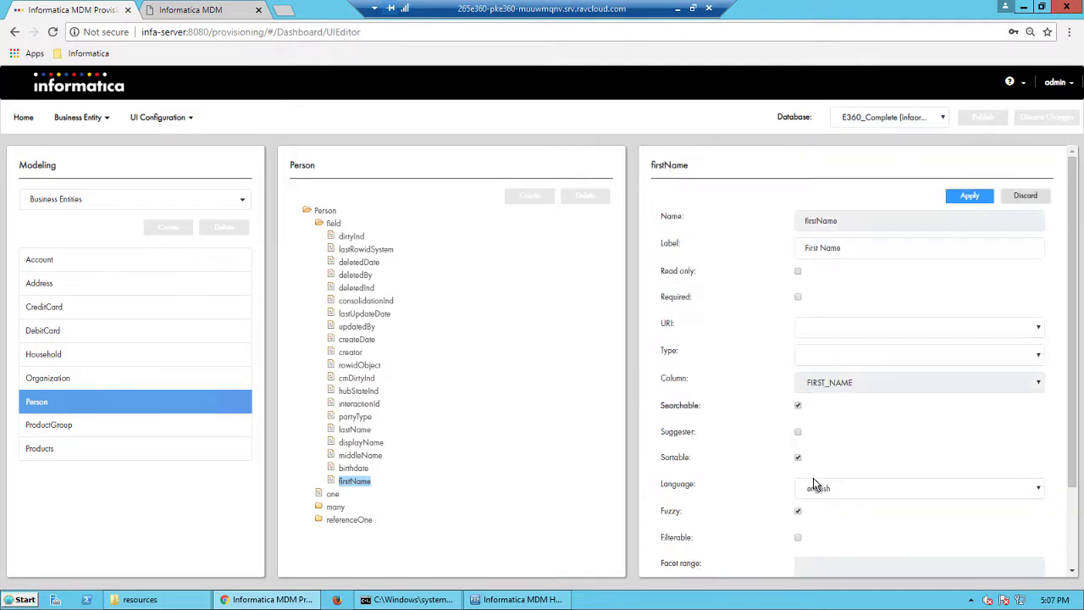
click(968, 198)
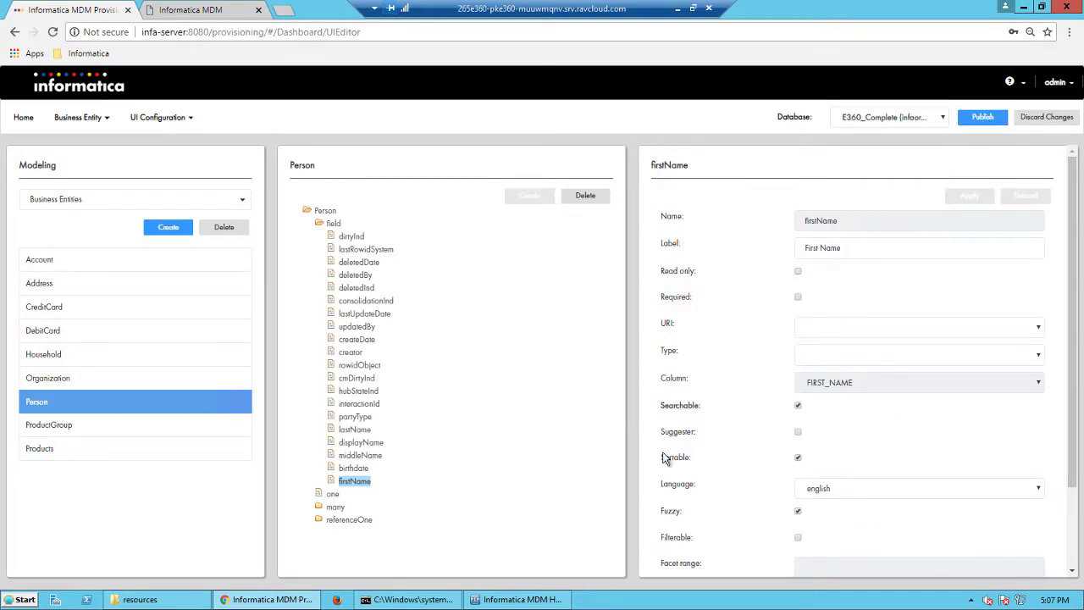
drag(662, 511, 682, 513)
Step: Publish the pending searchable-field change for Person firstName to the MDM Hub
click(990, 117)
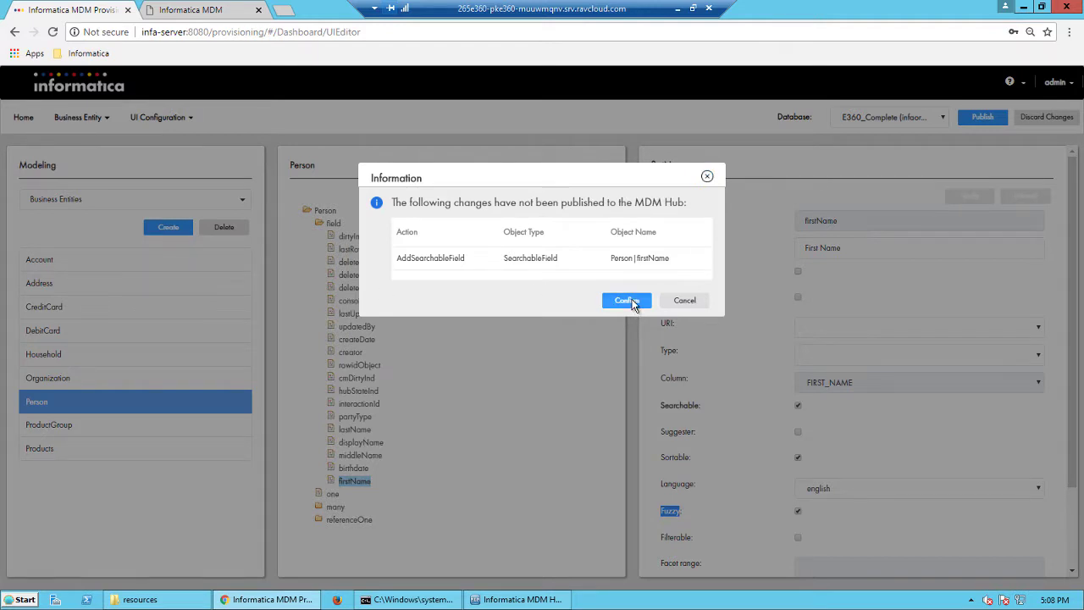
click(632, 300)
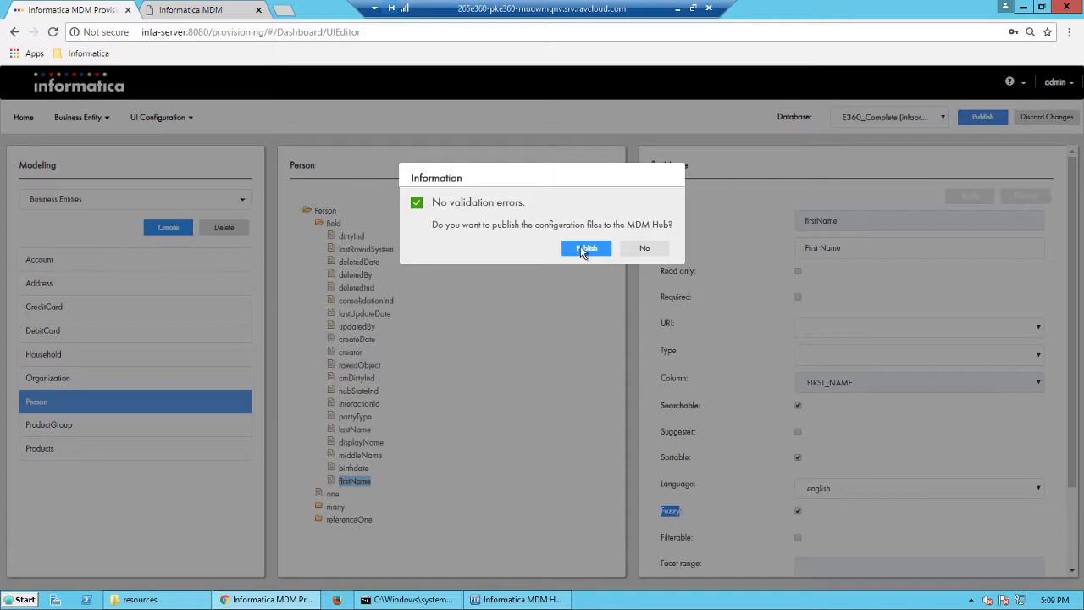
click(584, 249)
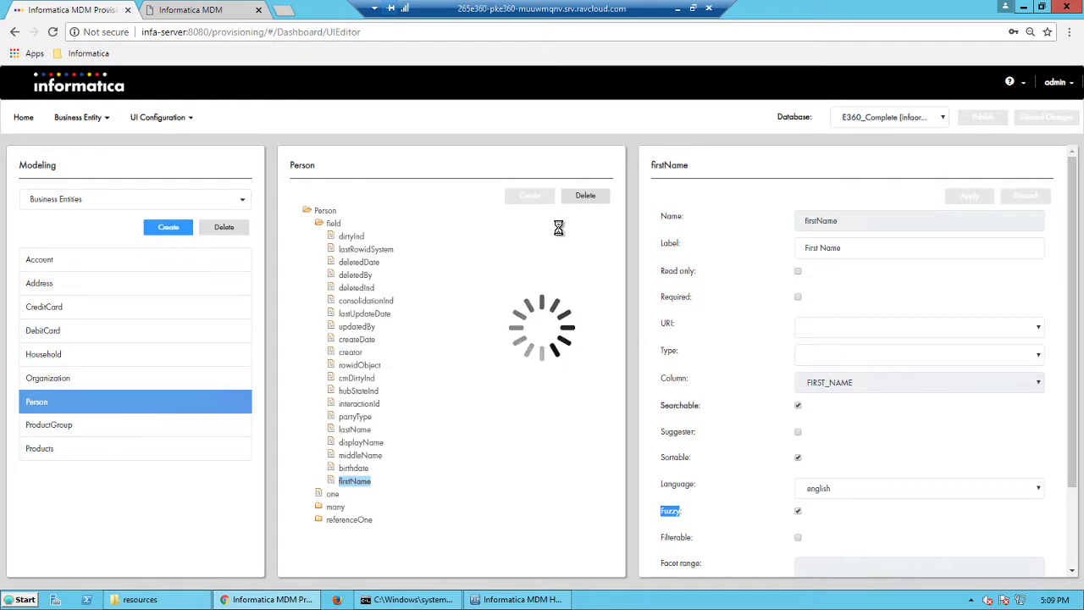
Step: In the Hub Console's Batch Viewer, execute the "Initial index data for Search data Party" job, refresh its status and open its run entry
click(522, 599)
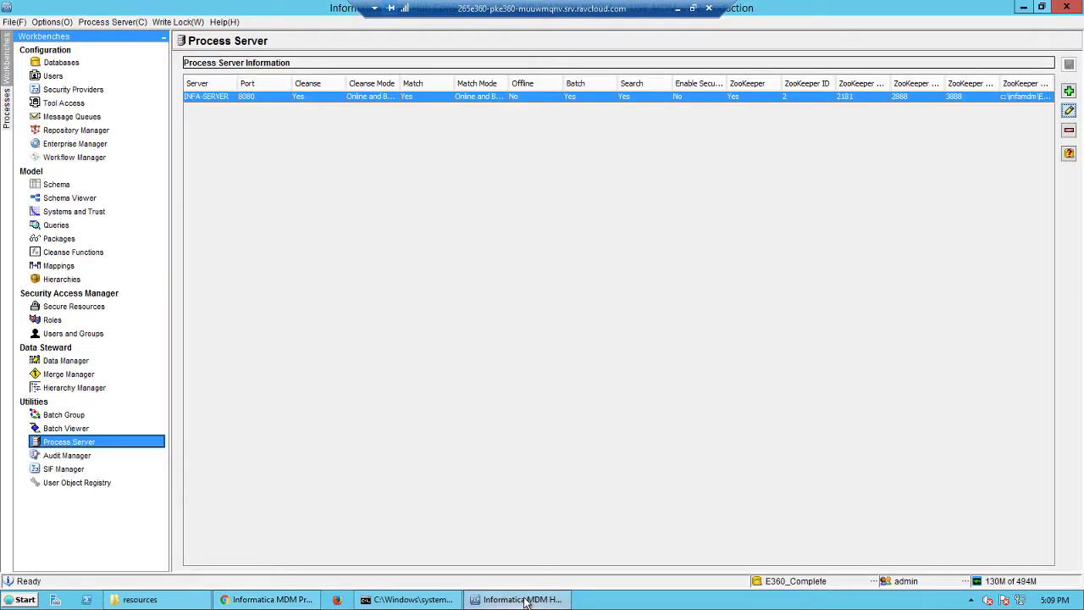
click(88, 429)
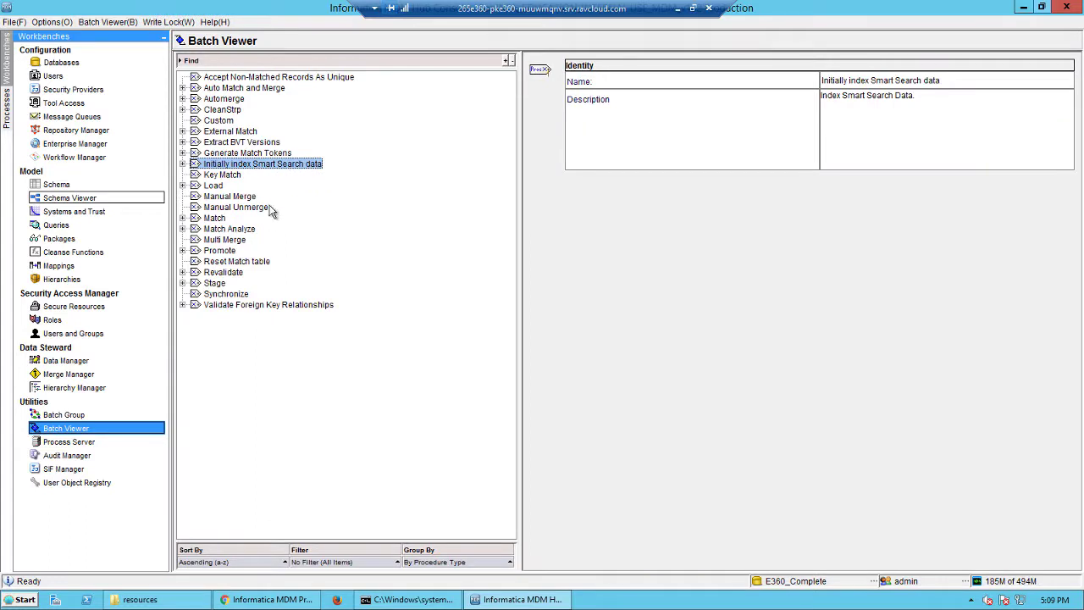
click(182, 164)
scroll(367, 350, down, 2)
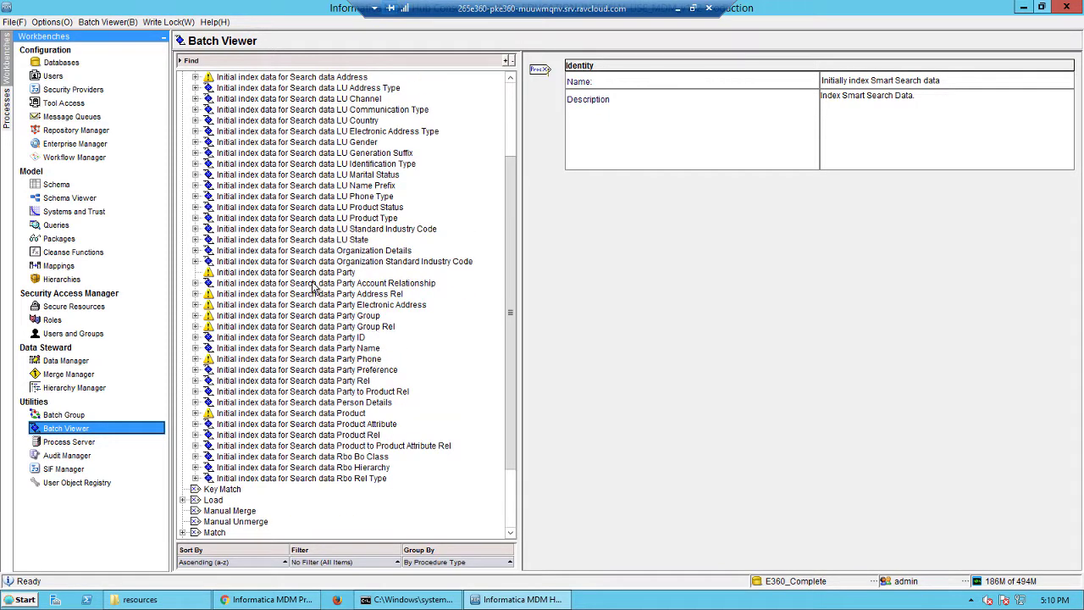
click(302, 274)
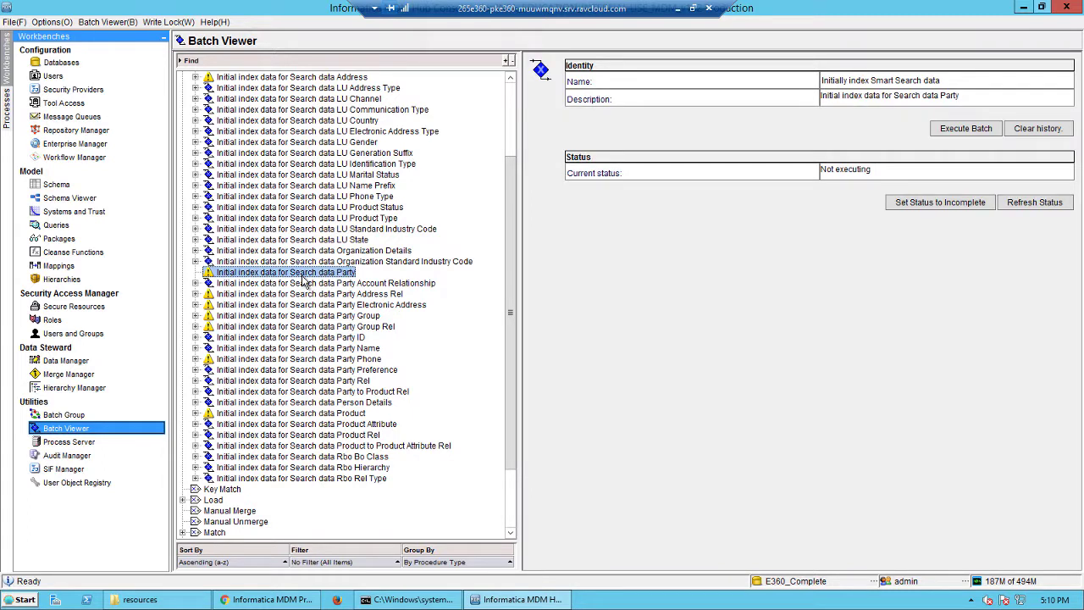
click(957, 131)
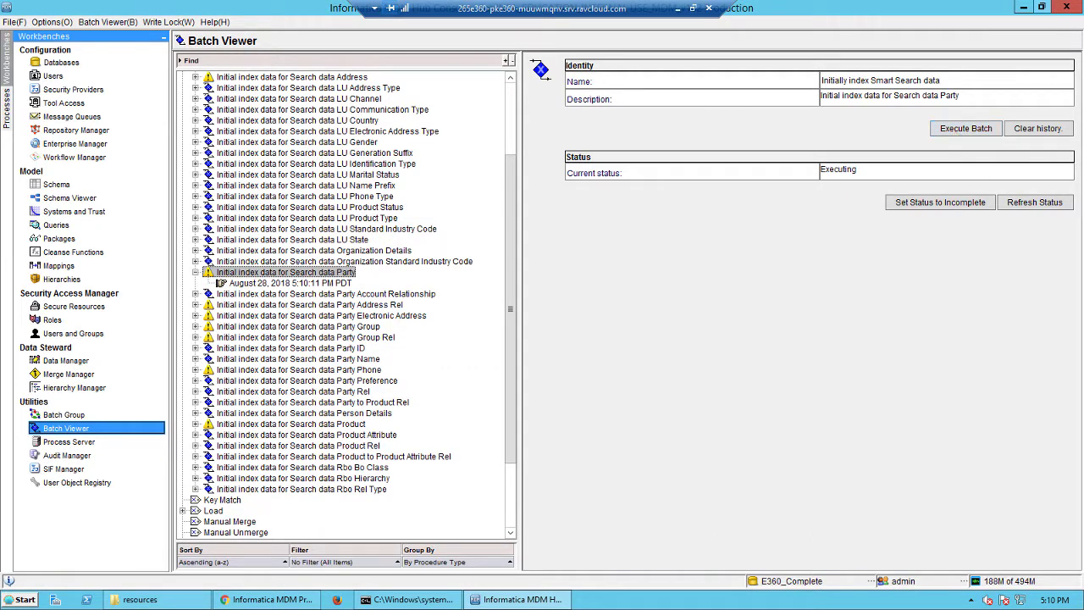
click(1046, 206)
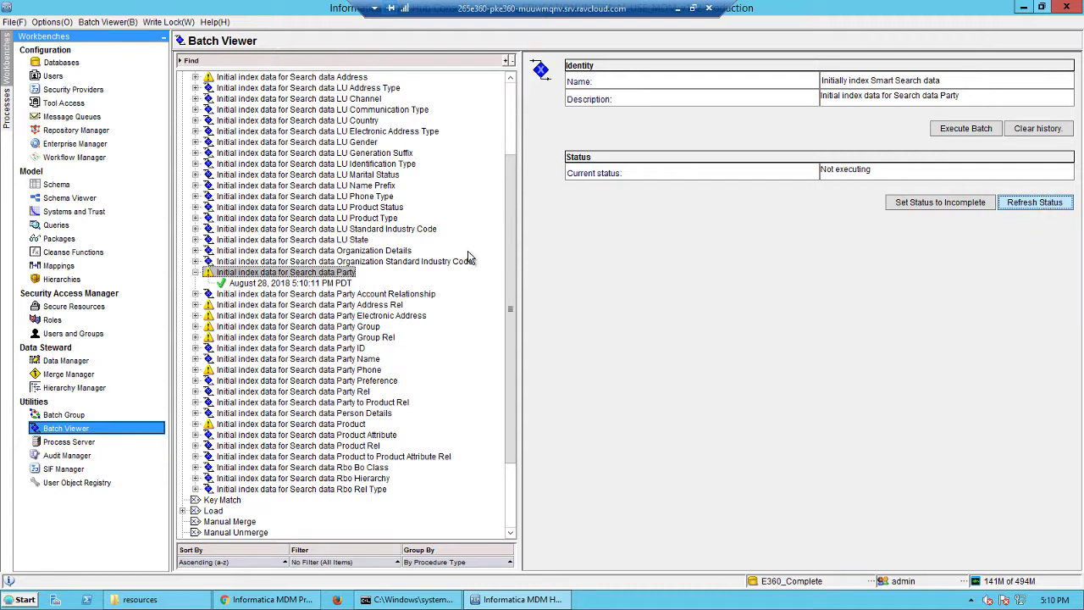
click(320, 285)
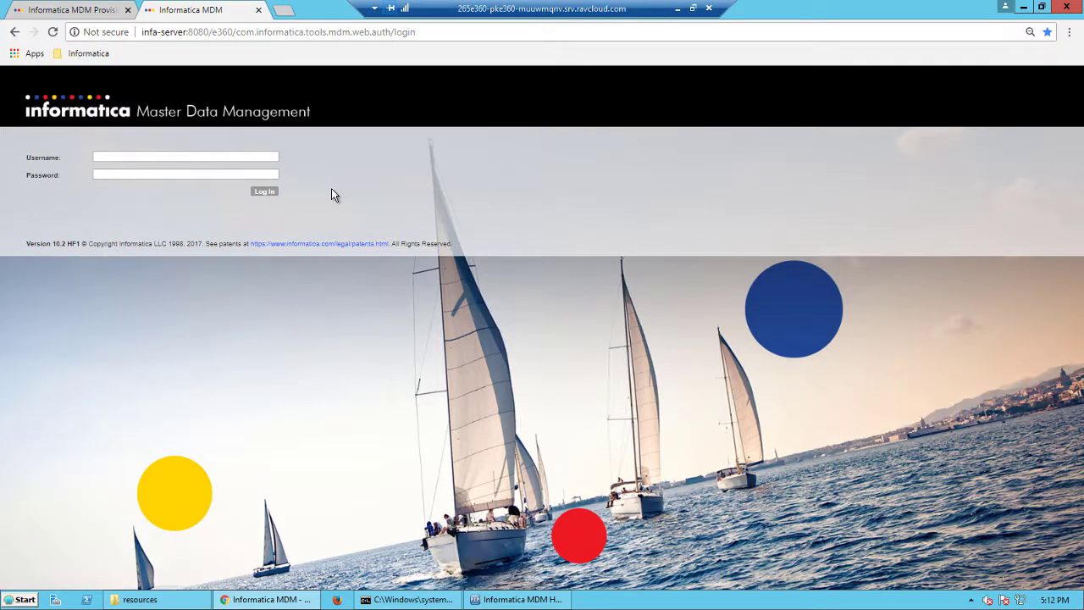
Step: Log in to the Informatica Master Data Management web application with the administrator username and password
click(204, 157)
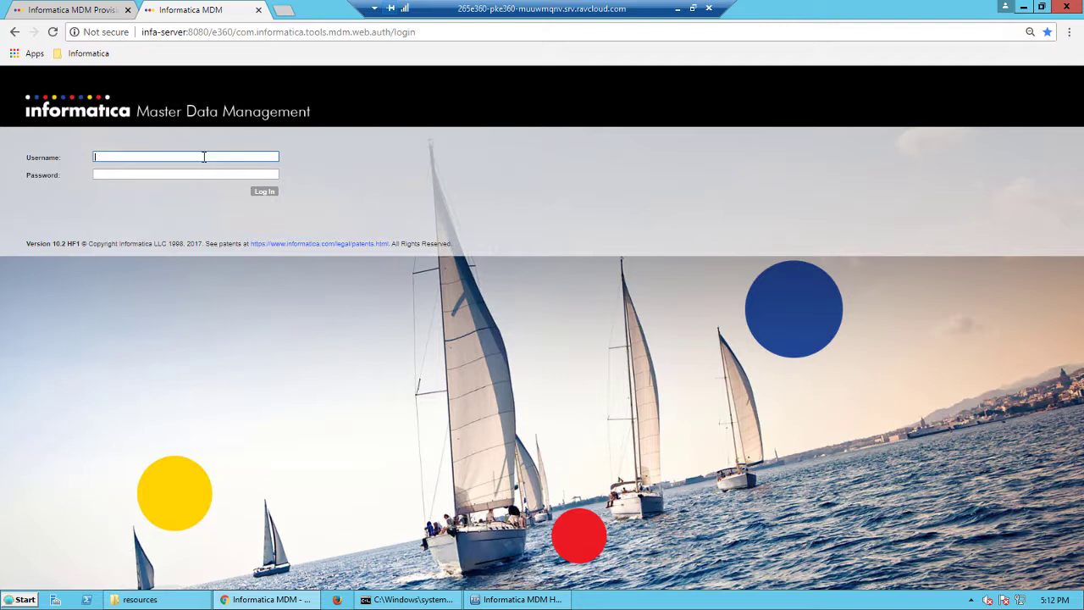
text(admin)
key(Tab)
text(a)
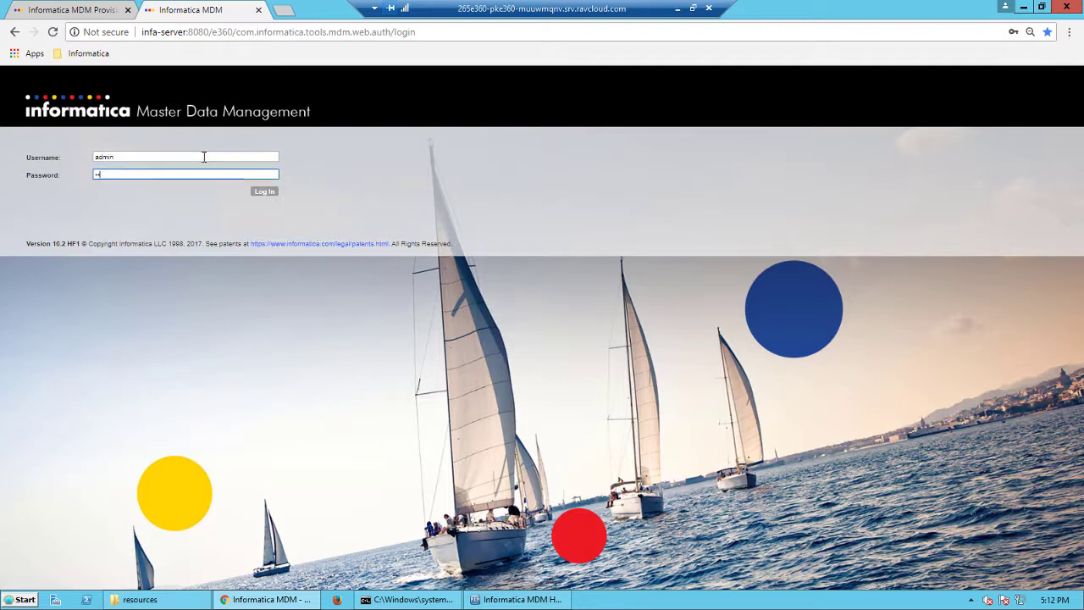
key(Return)
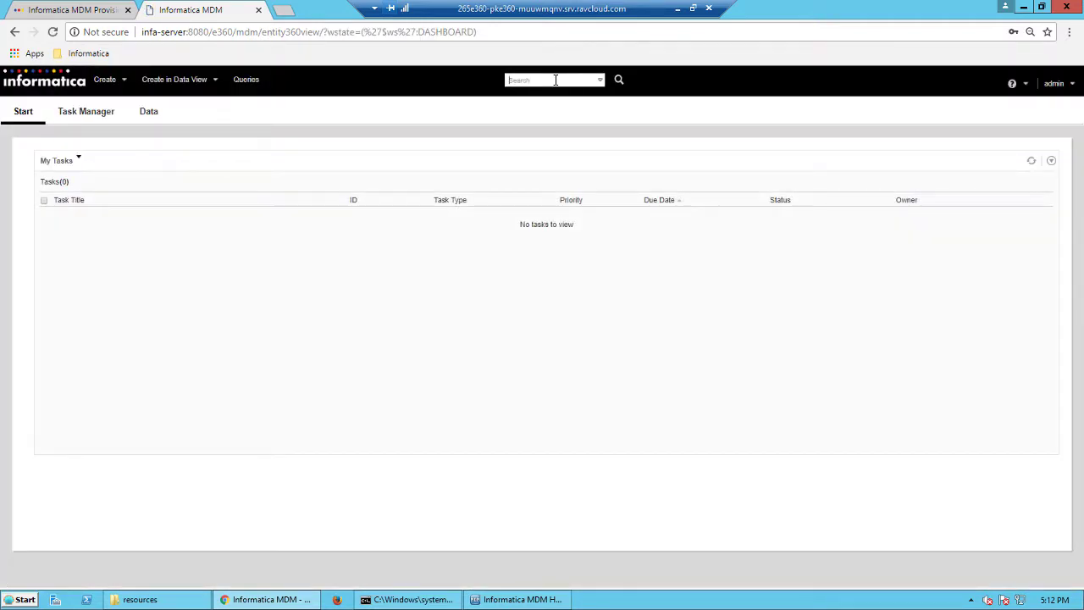
Step: Run a smart search for "ru" in the Data Director search box
text(ruby)
key(Return)
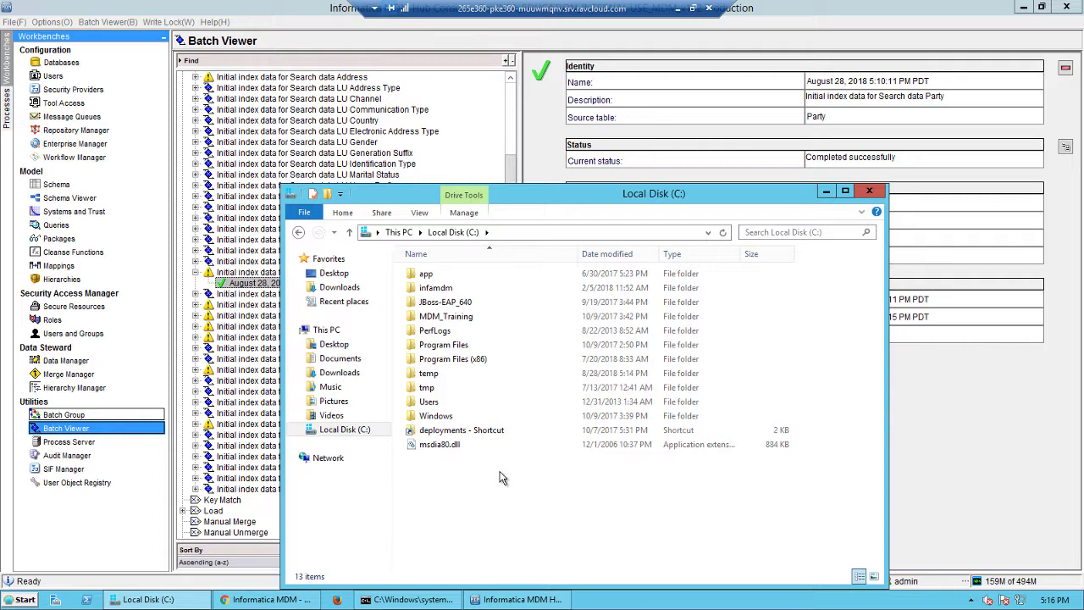
Step: Review the status and metrics of the completed Party search-index run in the Batch Viewer
click(258, 294)
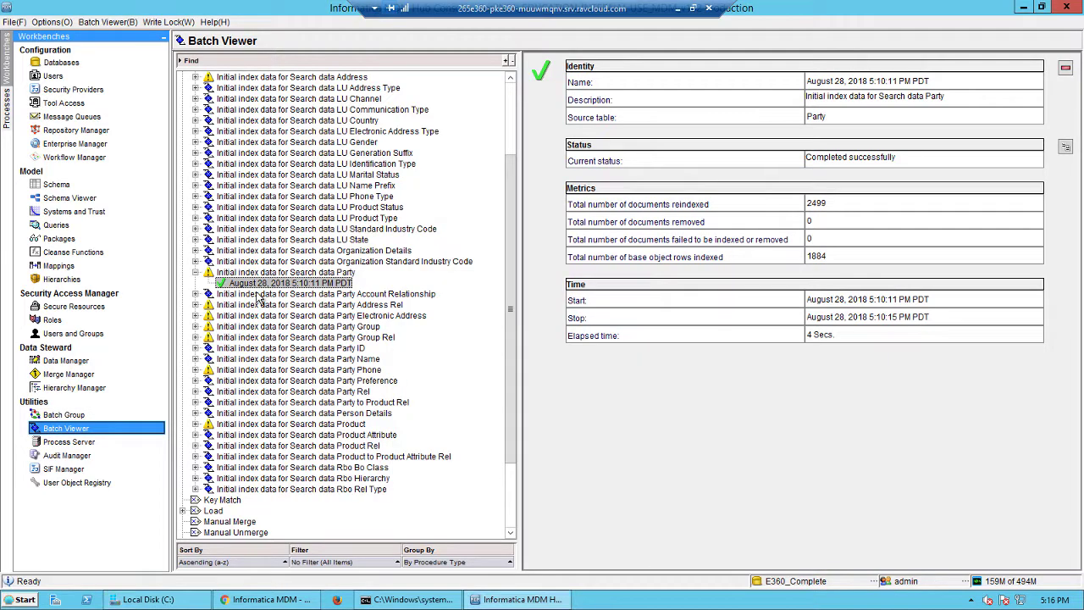
click(258, 283)
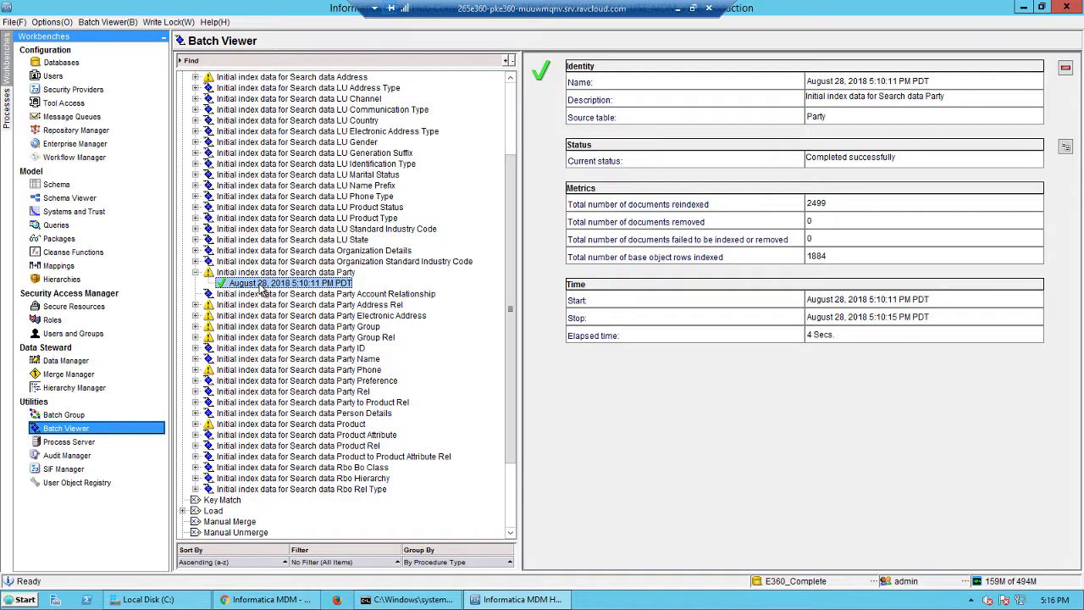
Step: In File Explorer, browse to the C:\infamdm\hub\cleanse\solr folder to examine the search index folders
click(136, 601)
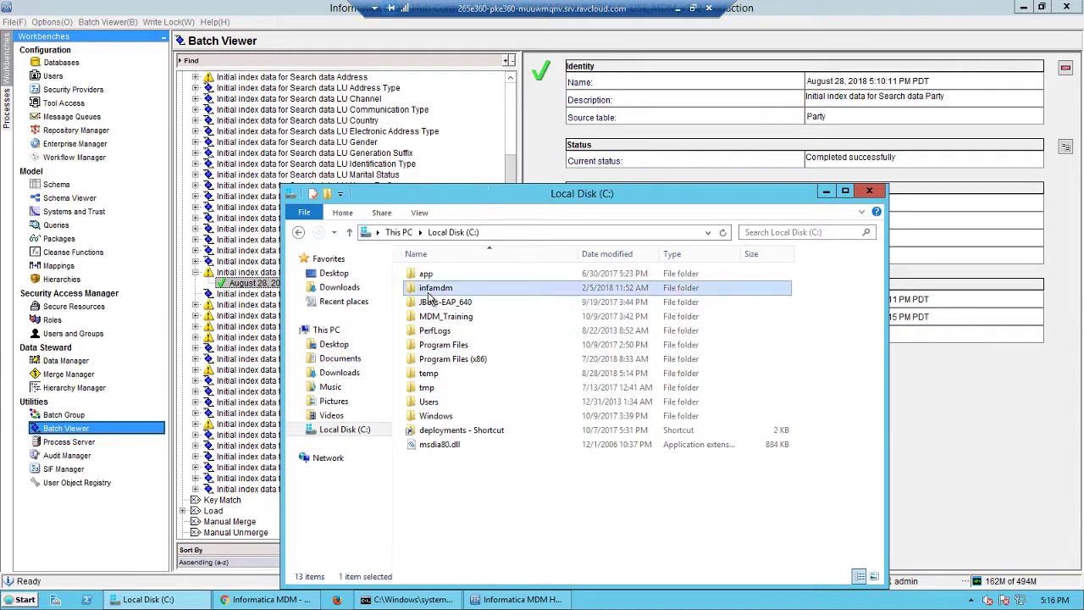
double_click(518, 288)
double_click(425, 316)
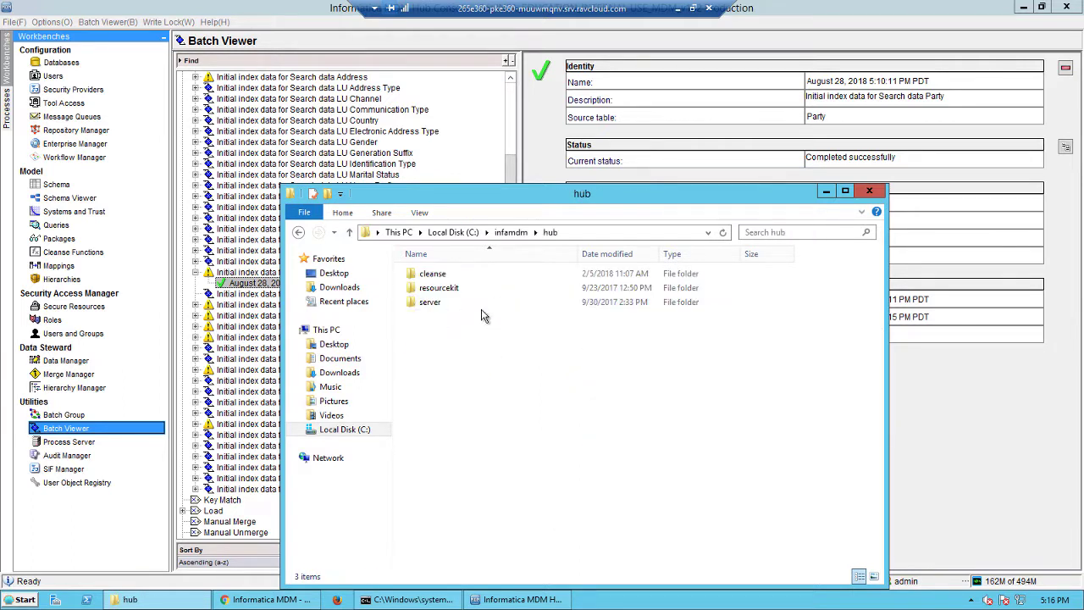
double_click(432, 273)
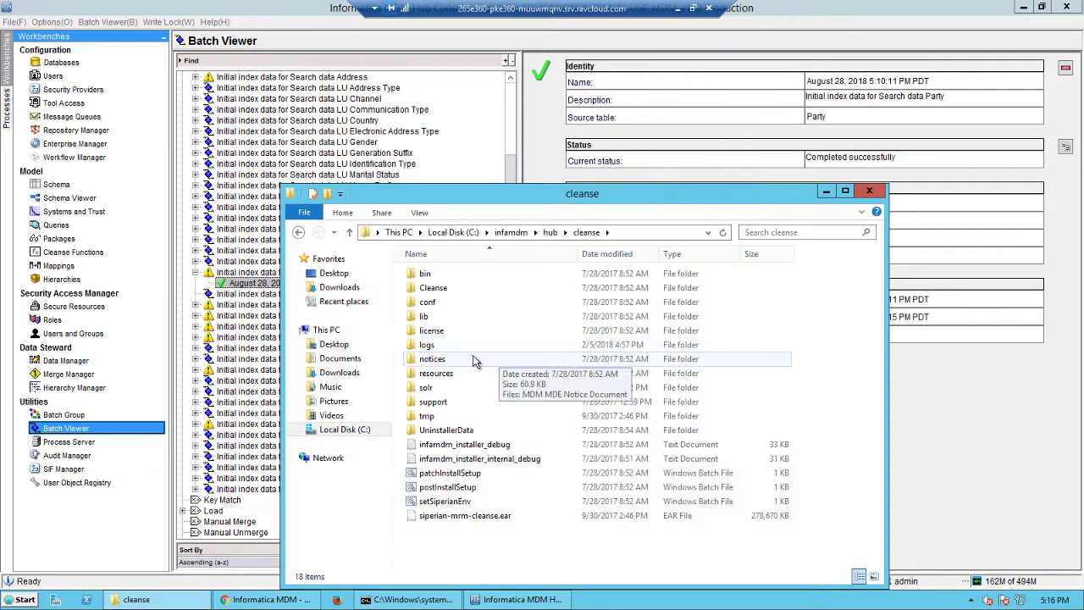
double_click(432, 388)
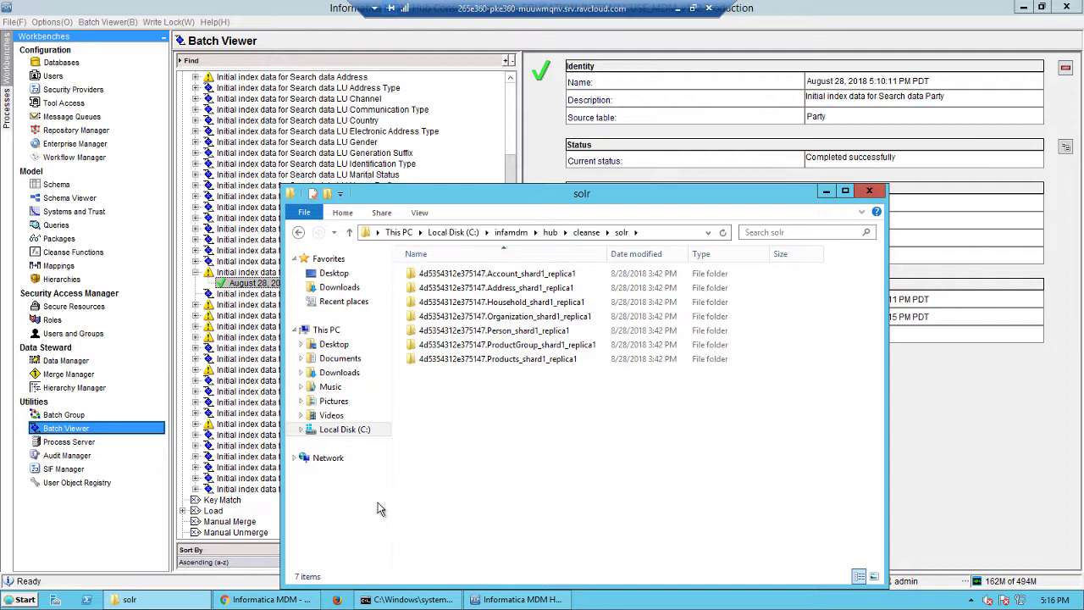
Step: In the Hub Console's Process Server tool, open the INFA-SERVER entry for editing and copy its ZooKeeper data directory path
click(78, 443)
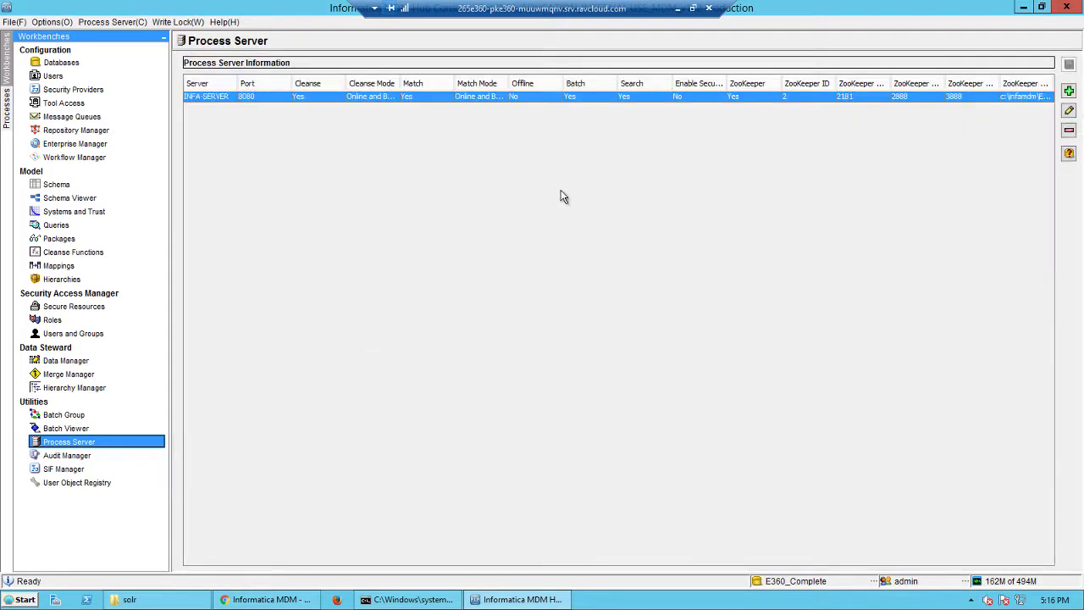
click(1068, 111)
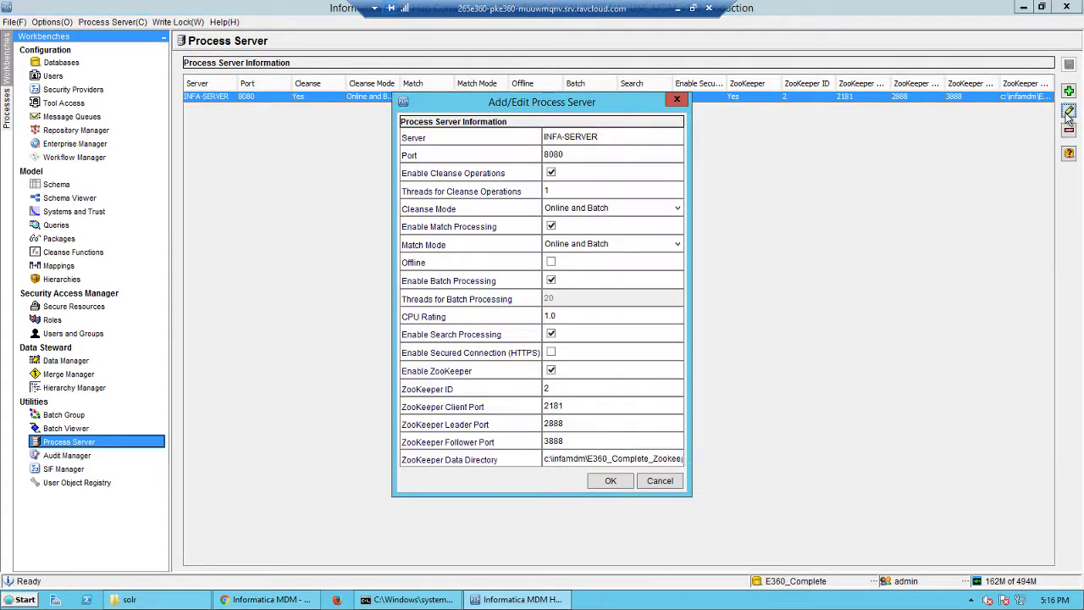
triple_click(659, 458)
key(ctrl+c)
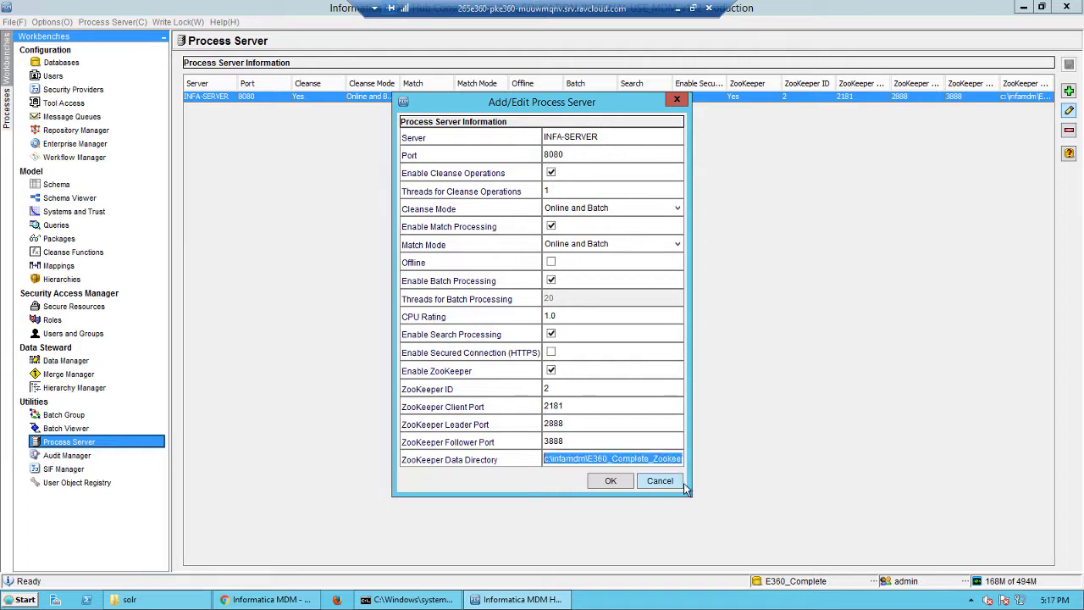
Step: In File Explorer, go to the copied path c:\infamdm\E360_Complete_Zookeeper and open its version-2 folder
click(201, 597)
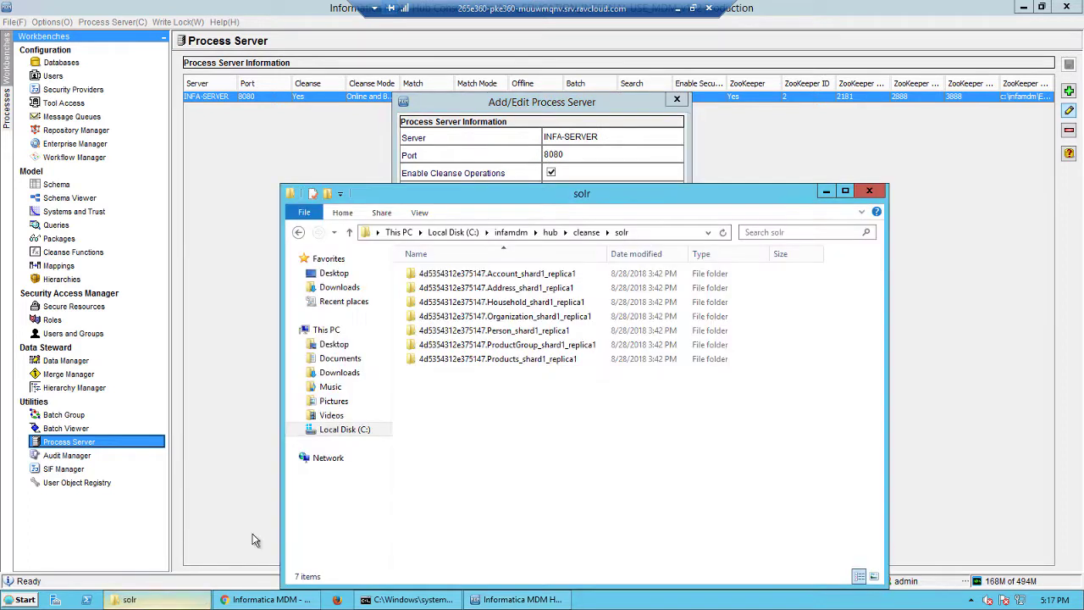
click(668, 233)
key(ctrl+v)
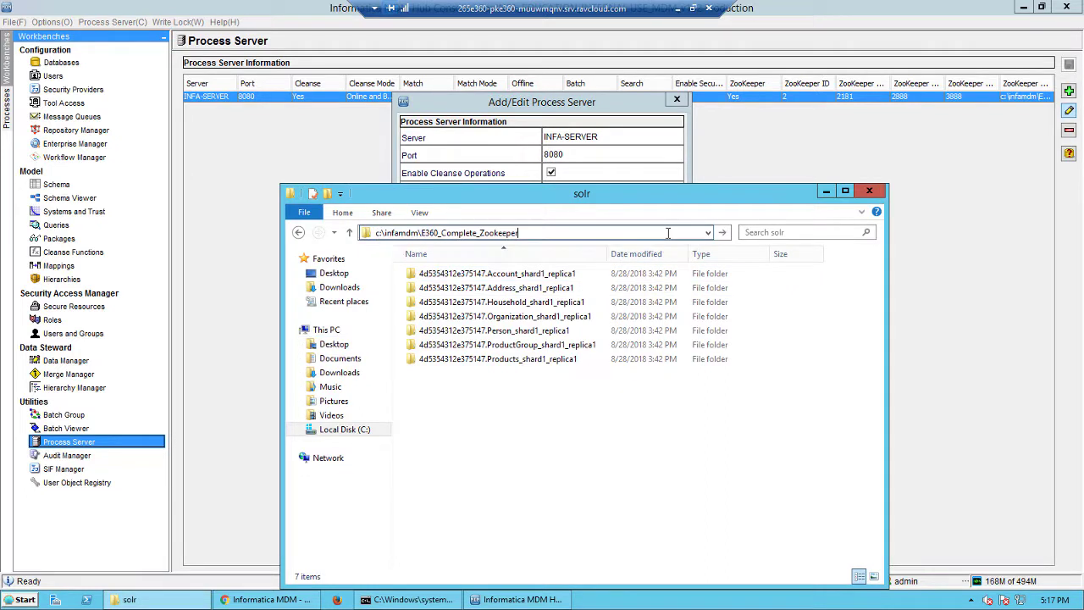
key(Return)
click(442, 277)
double_click(442, 277)
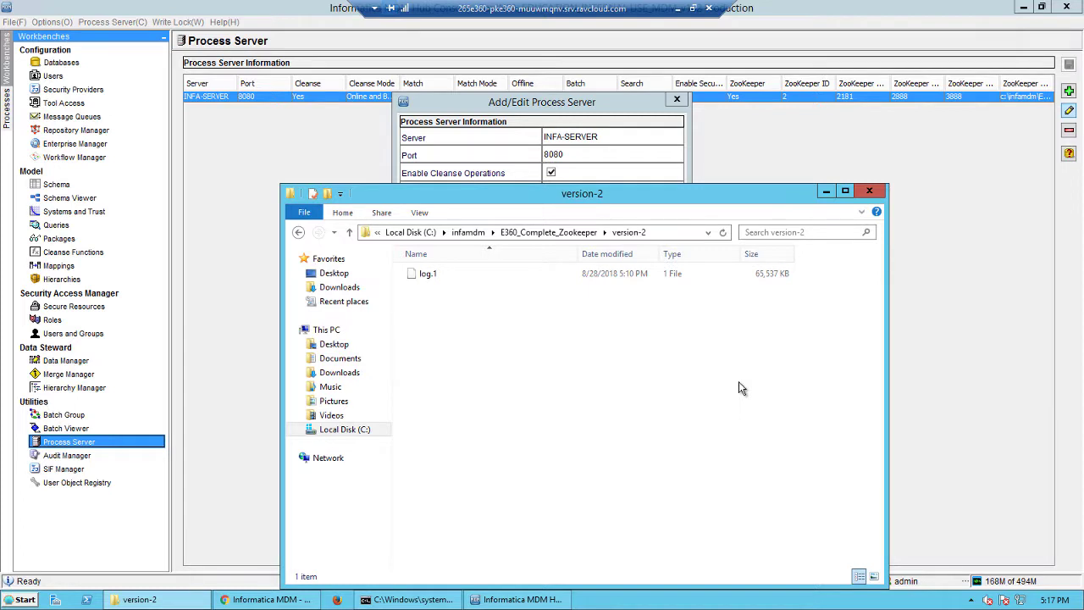